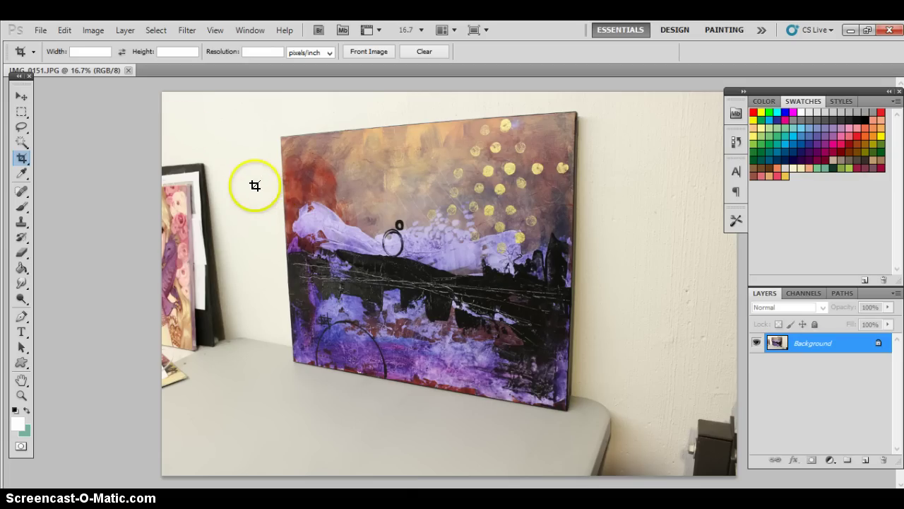
Float the photo into its own window and marquee-select a rectangle around the painting.
drag(46, 71, 74, 101)
drag(276, 87, 342, 82)
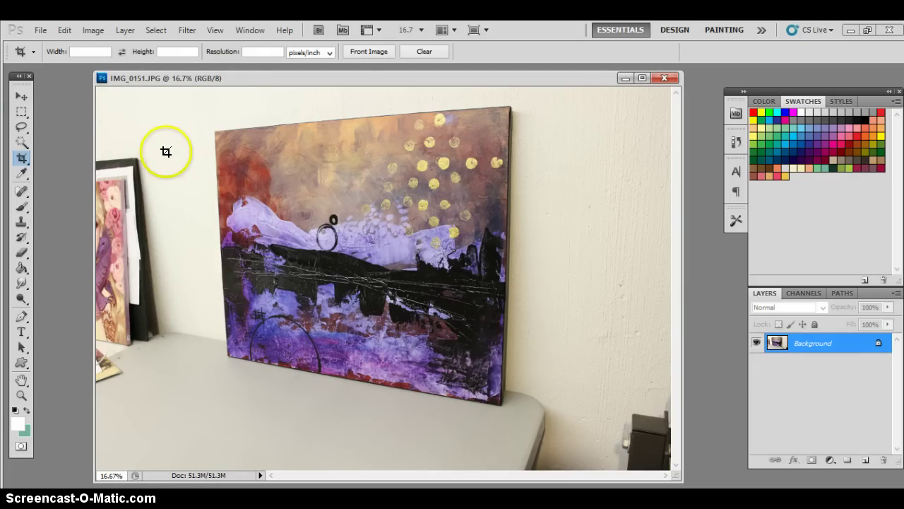
click(22, 113)
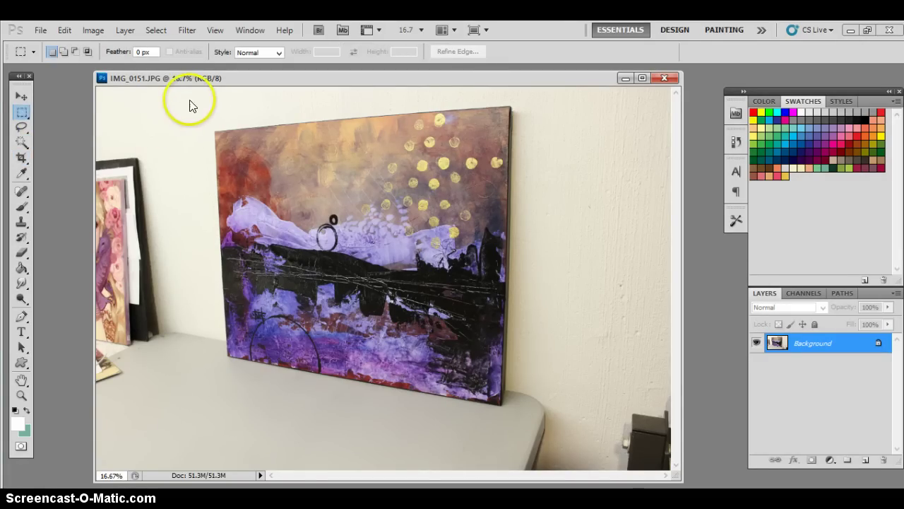
mouse_move(194, 93)
mouse_down()
mouse_move(303, 282)
mouse_move(462, 419)
mouse_move(524, 436)
mouse_move(539, 410)
mouse_up()
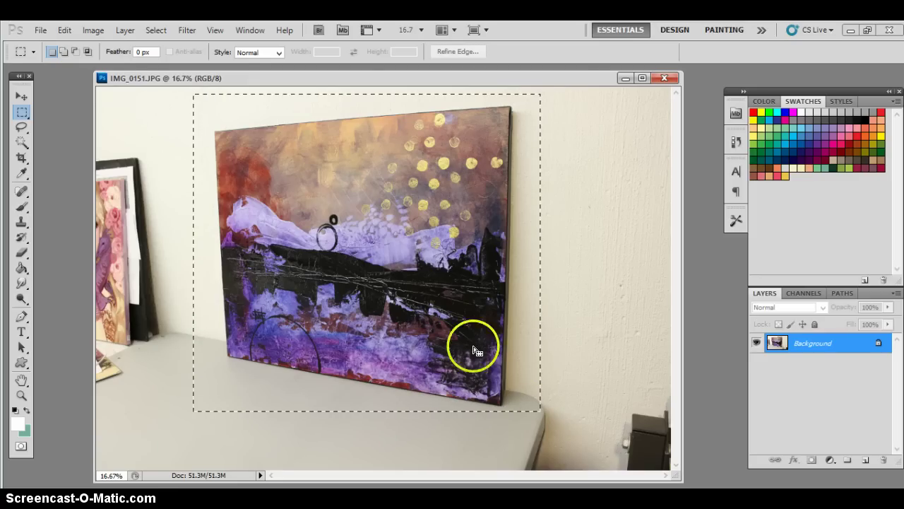
Crop the image to the selected rectangle and enlarge the document window.
click(64, 29)
click(66, 29)
click(93, 29)
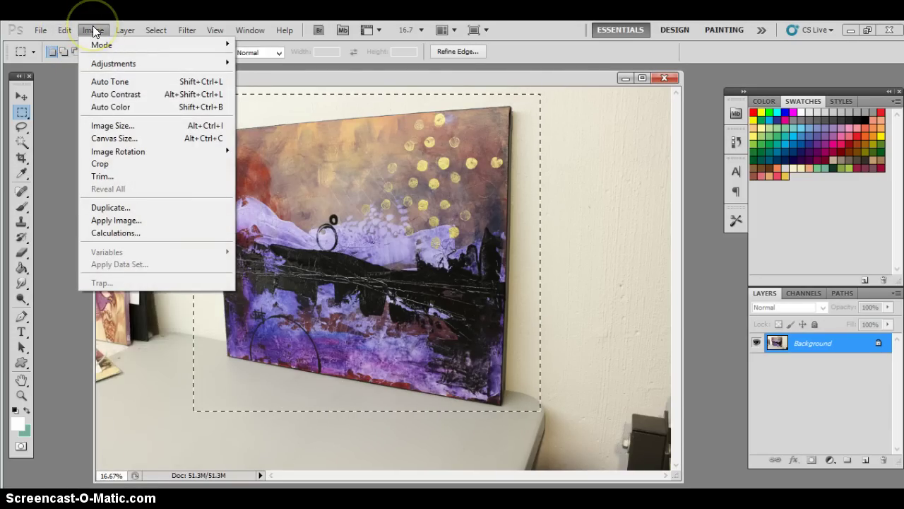
click(113, 163)
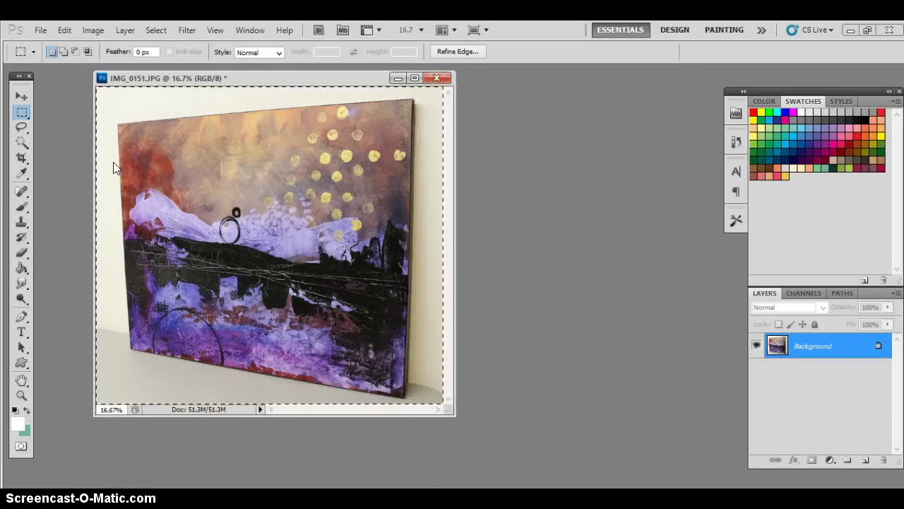
drag(450, 411, 674, 486)
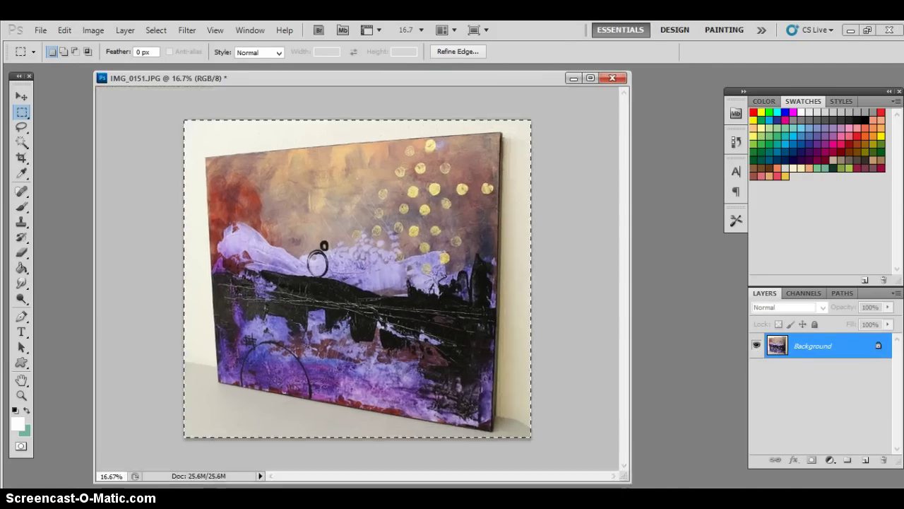
click(173, 172)
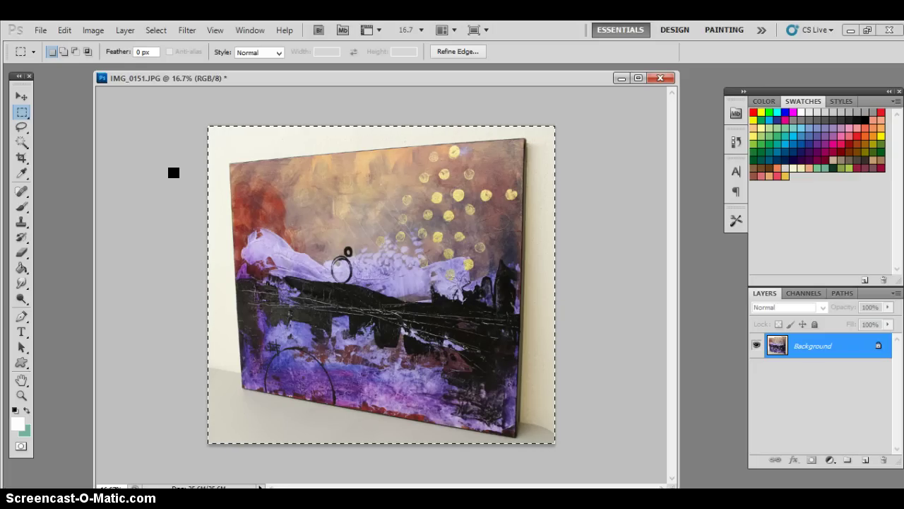
click(174, 154)
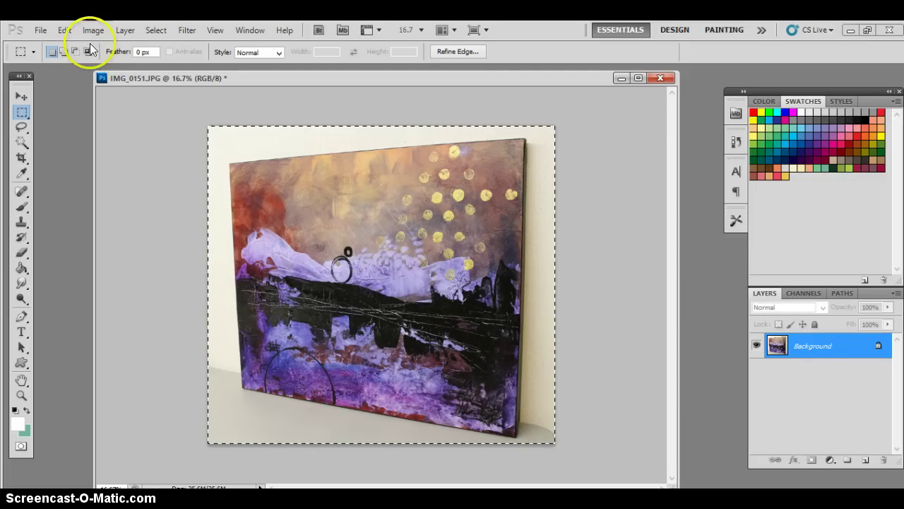
Start an Edit > Transform > Distort and pull the top-left corner up and outward.
click(65, 30)
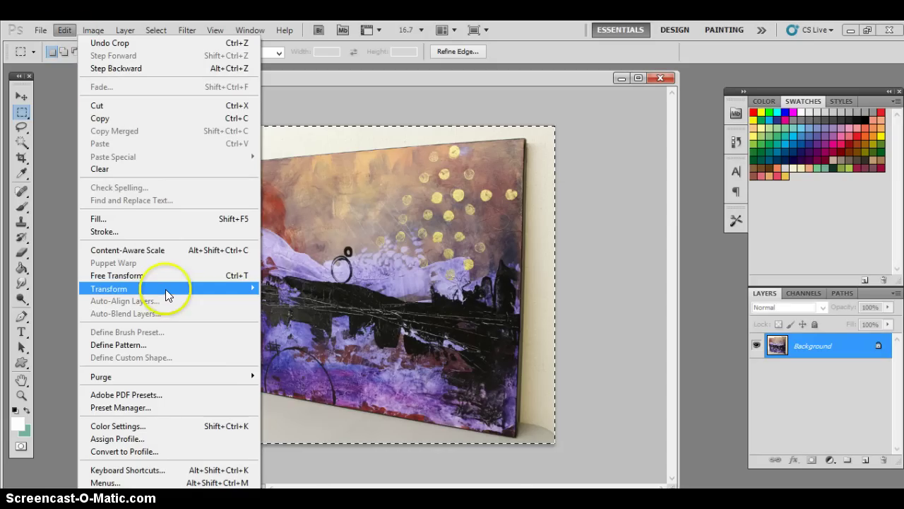
mouse_move(165, 291)
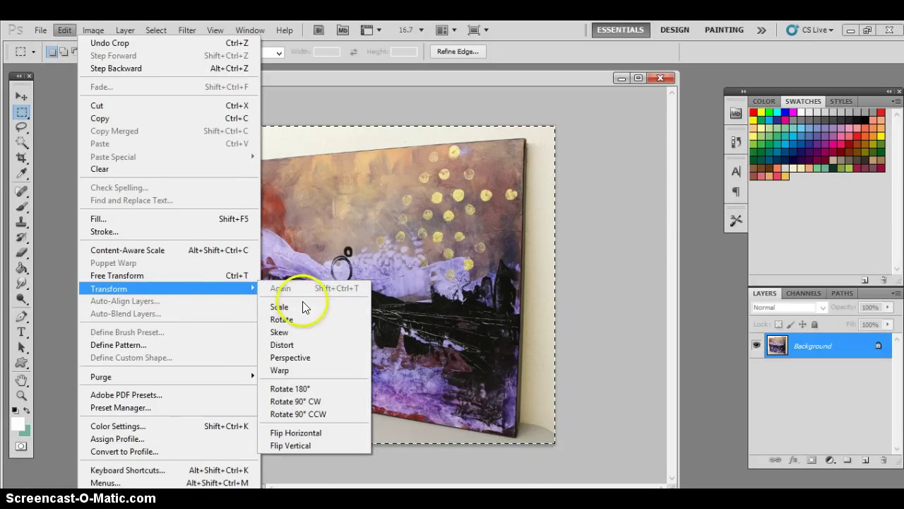
click(305, 347)
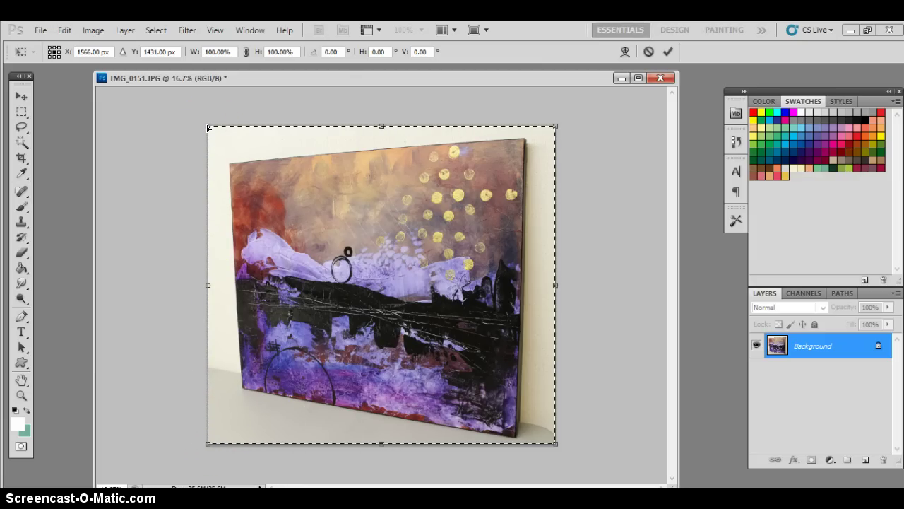
drag(208, 128, 167, 77)
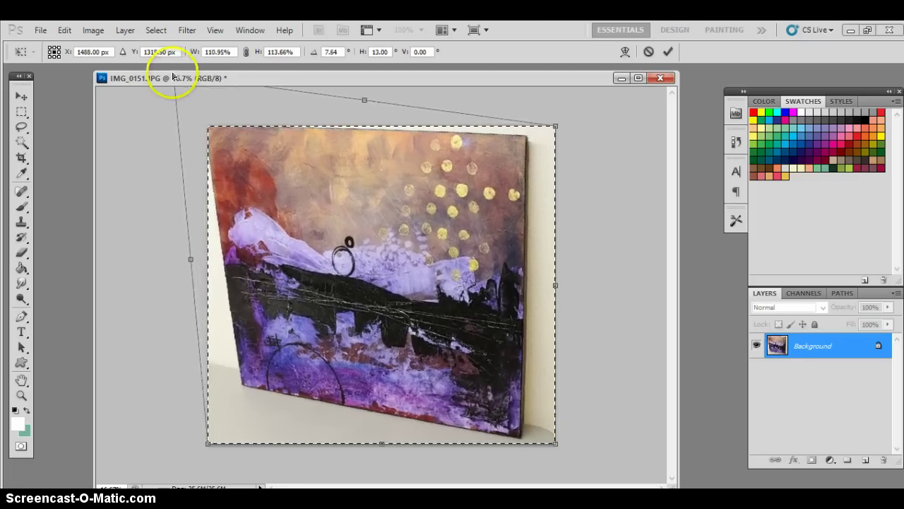
click(518, 362)
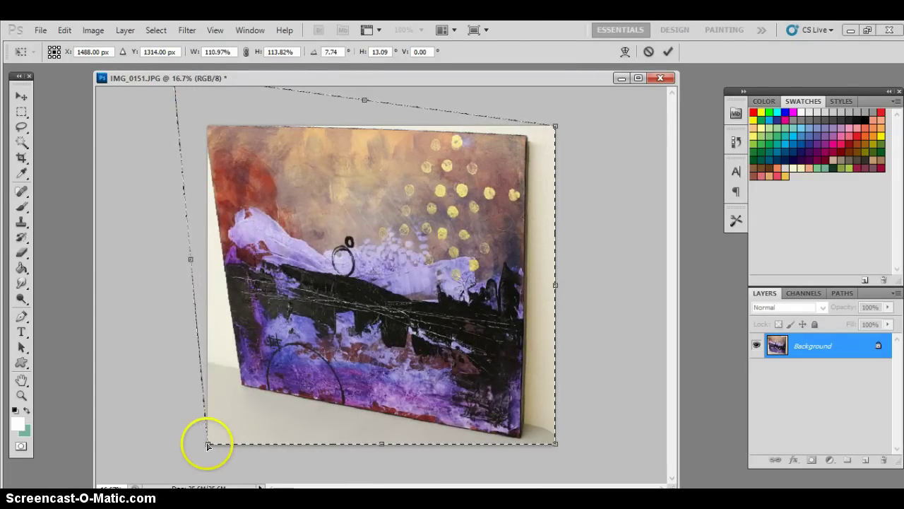
Drag the bottom-left, top-right and bottom-right corners outward to straighten the painting's edges.
drag(208, 445, 150, 495)
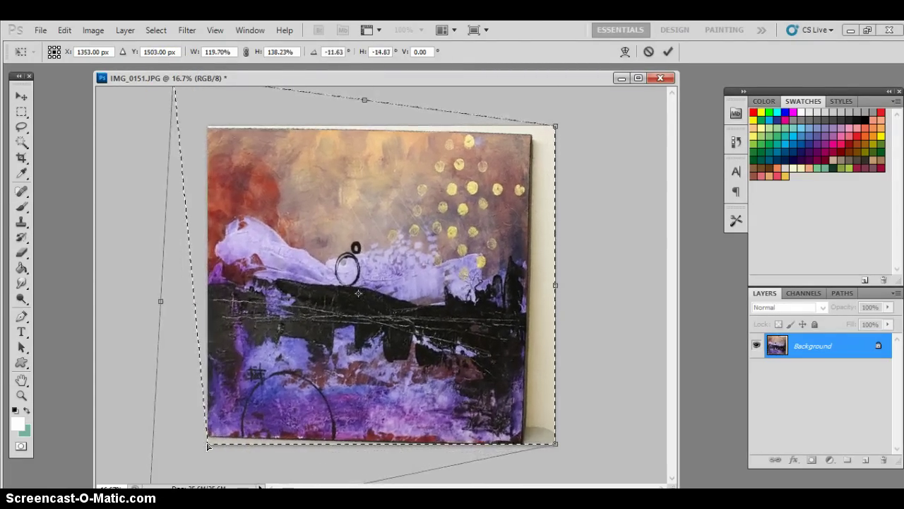
click(562, 140)
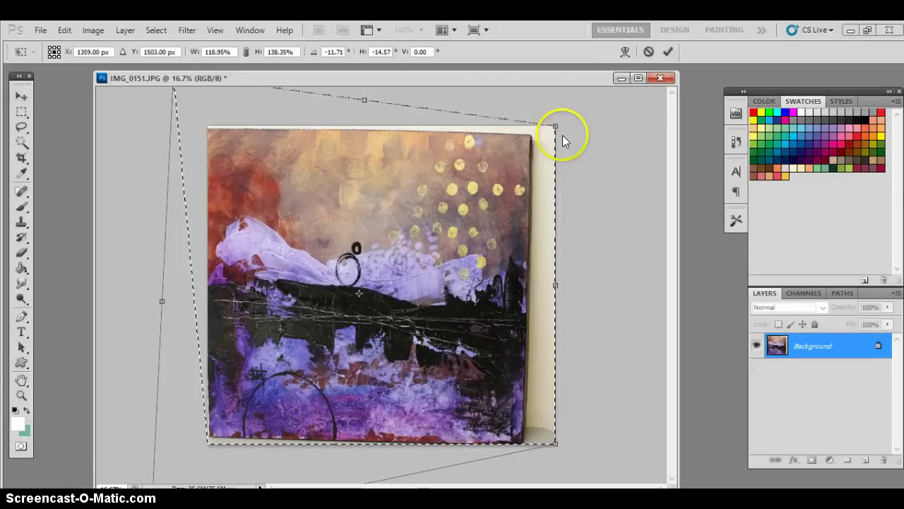
drag(563, 140, 555, 126)
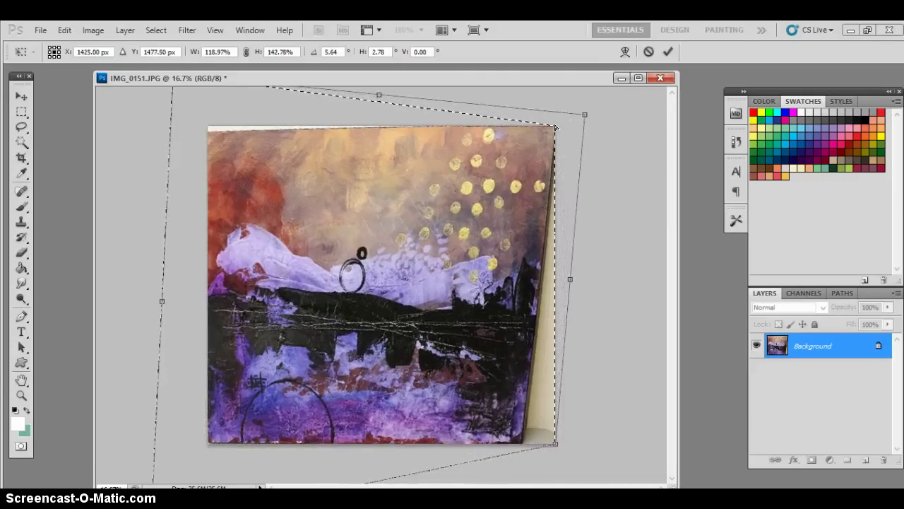
drag(557, 443, 595, 443)
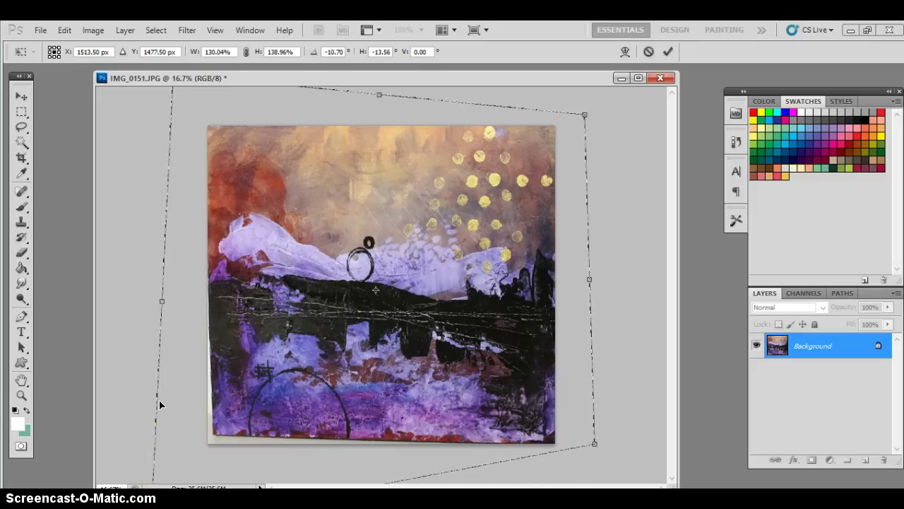
Commit the first distortion, deselect, and select the whole image with Ctrl+A.
key(m)
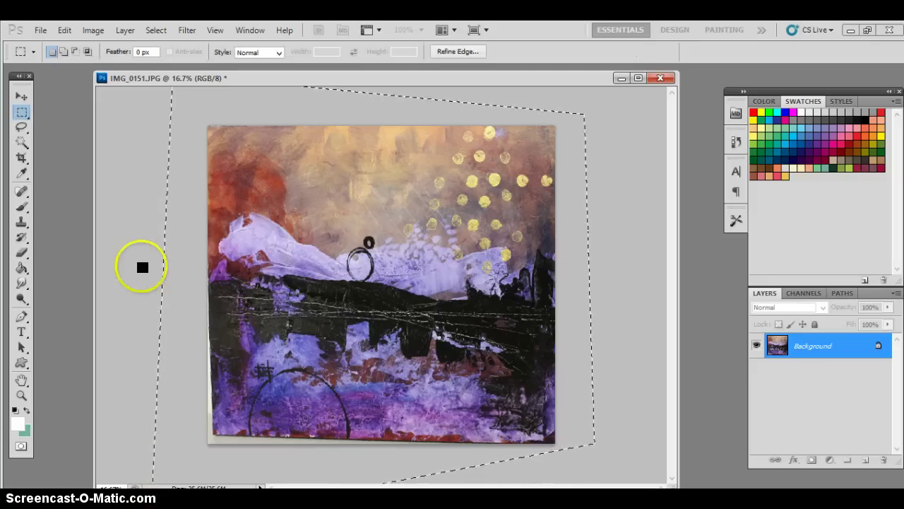
key(Return)
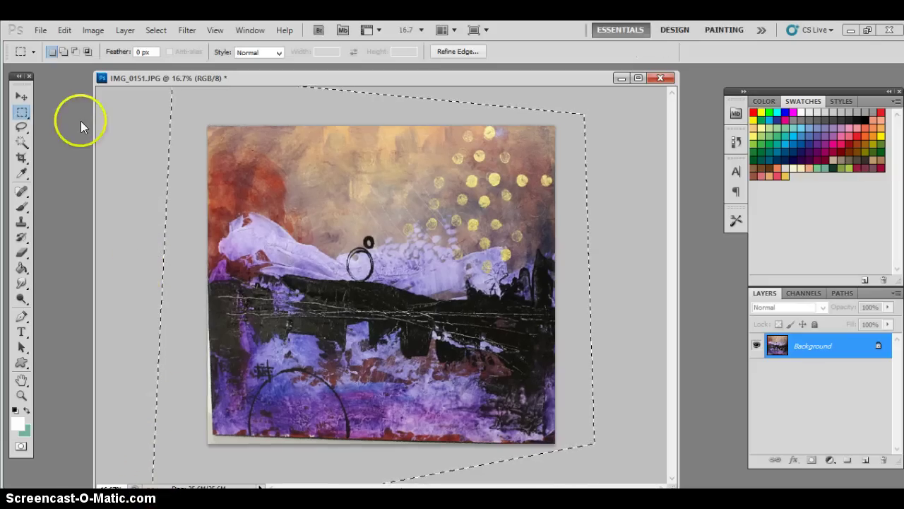
click(135, 120)
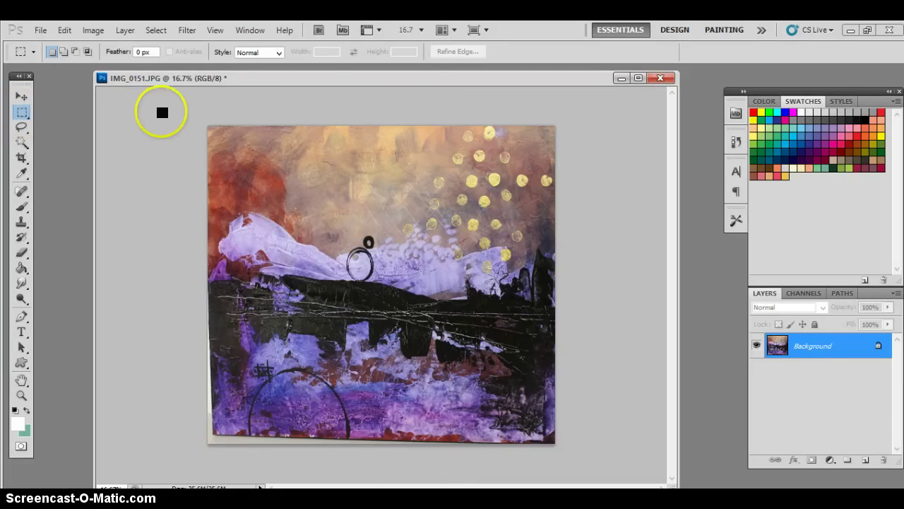
key(ctrl+a)
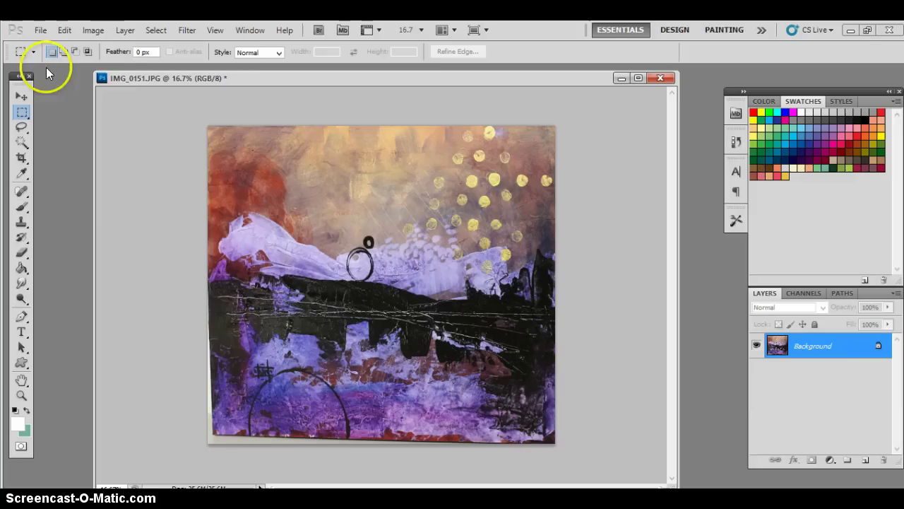
Distort again, adjusting the bottom-left and top-left corners to square the painting, and commit.
click(64, 30)
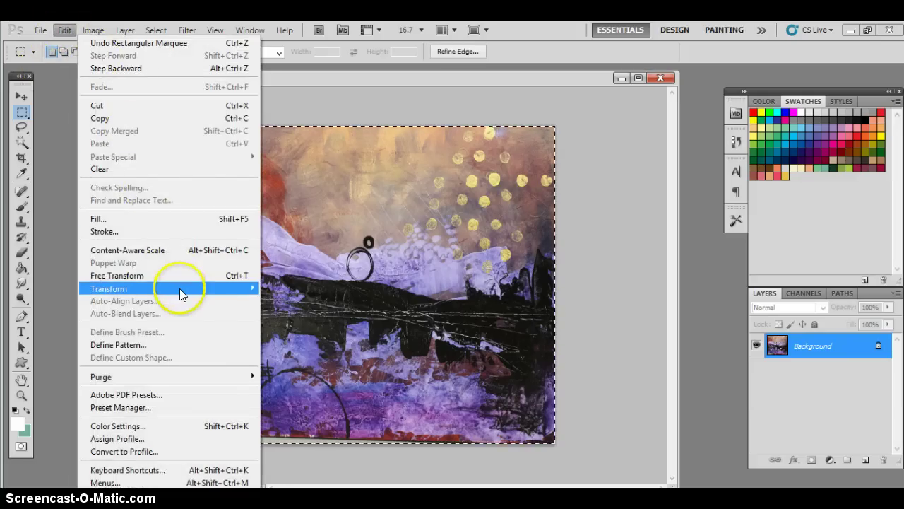
mouse_move(180, 289)
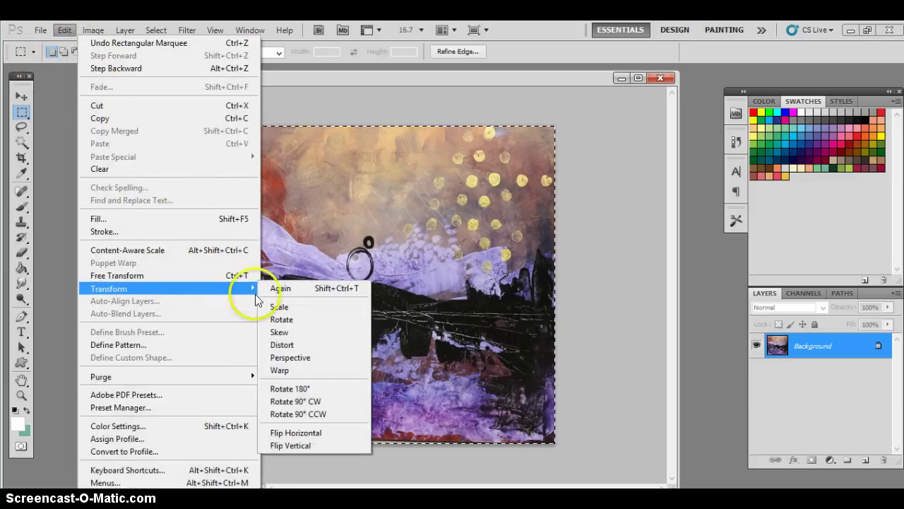
click(306, 346)
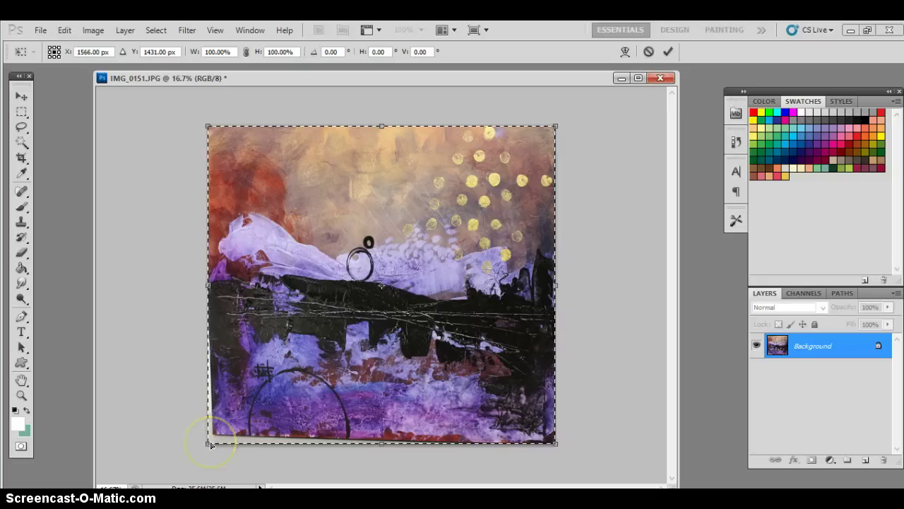
drag(210, 443, 202, 453)
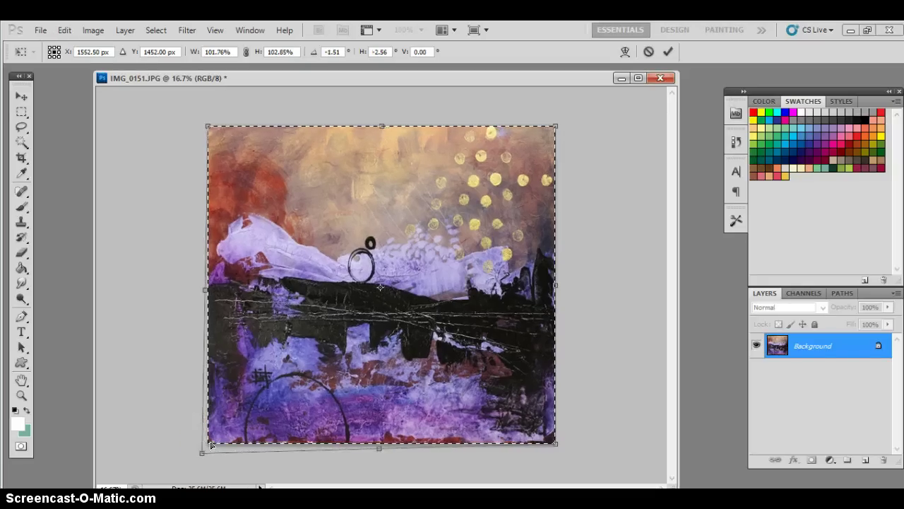
drag(206, 126, 215, 143)
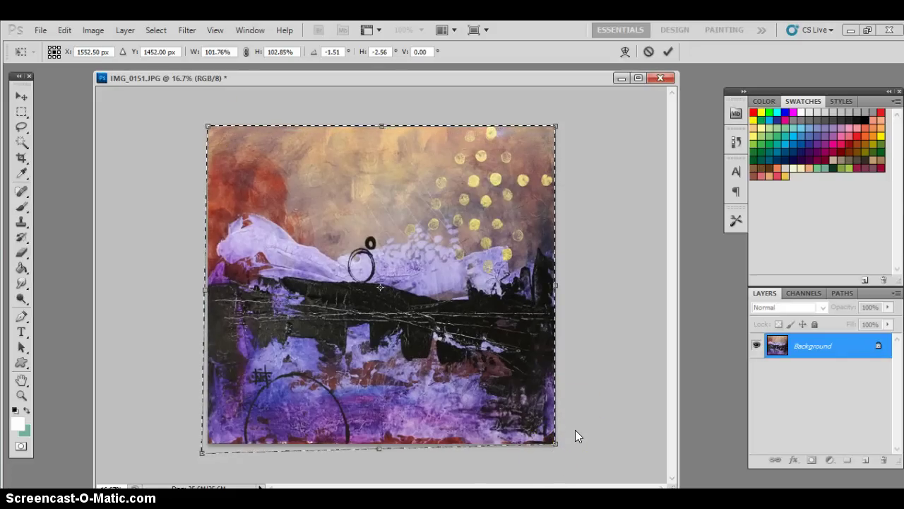
key(Return)
Click off the image to deselect, then Ctrl+A to select the whole image.
click(543, 429)
click(321, 181)
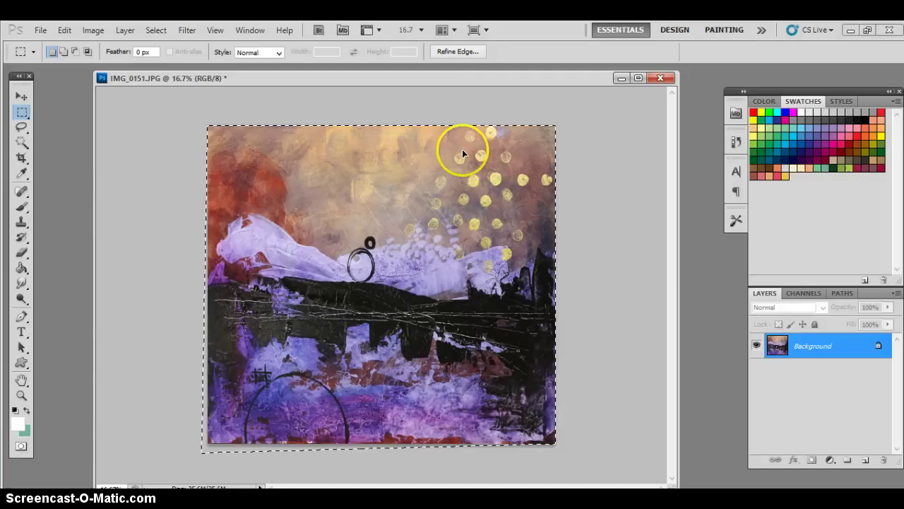
click(166, 256)
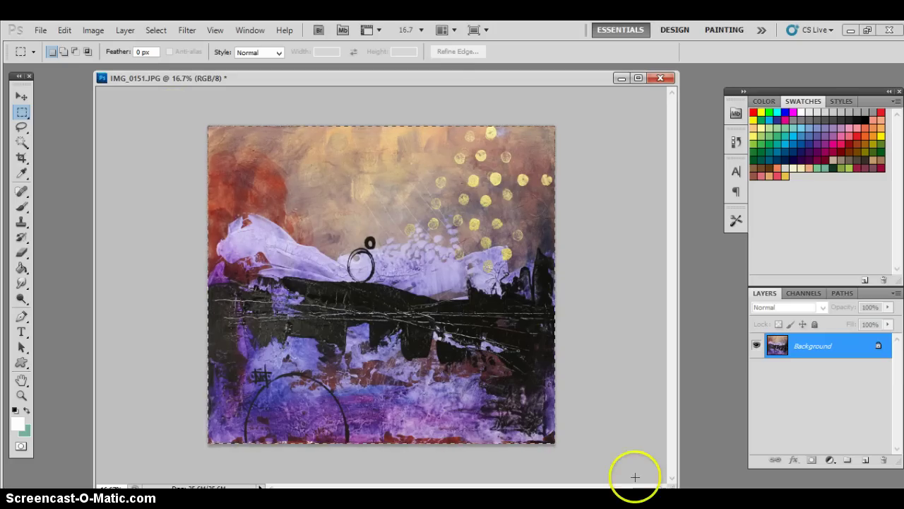
key(ctrl+a)
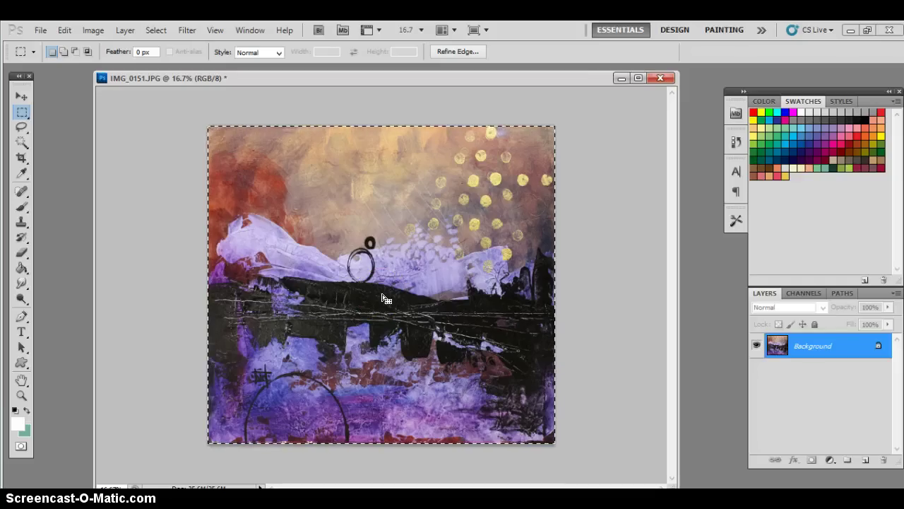
Free Transform the image, dragging its top edge down to 85.74% height, and commit.
click(64, 31)
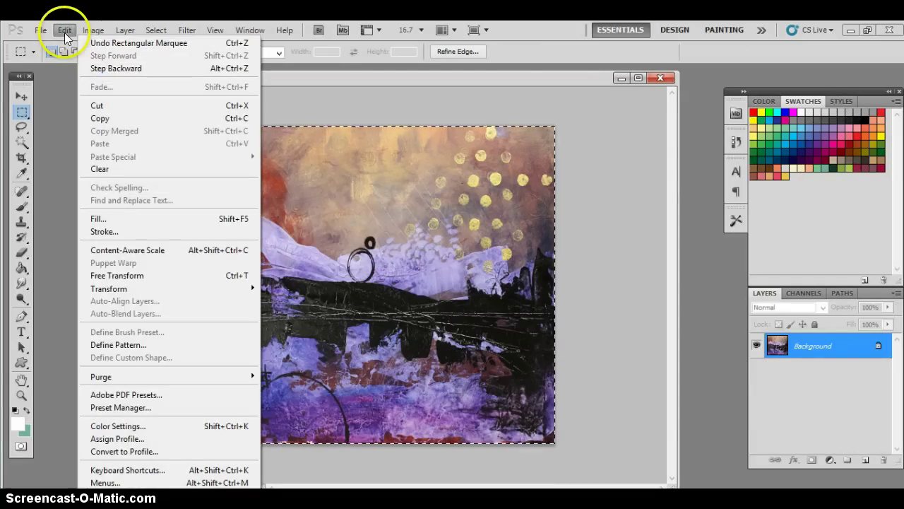
mouse_move(122, 289)
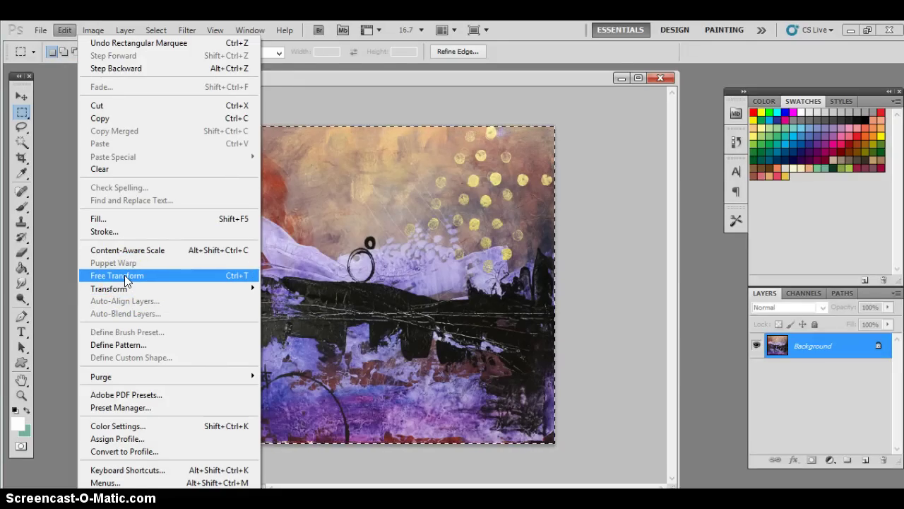
click(124, 274)
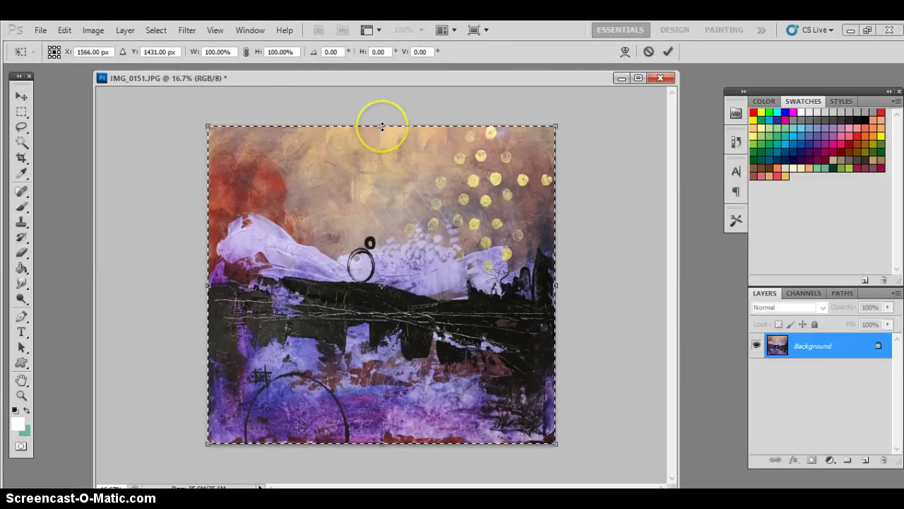
drag(382, 126, 381, 155)
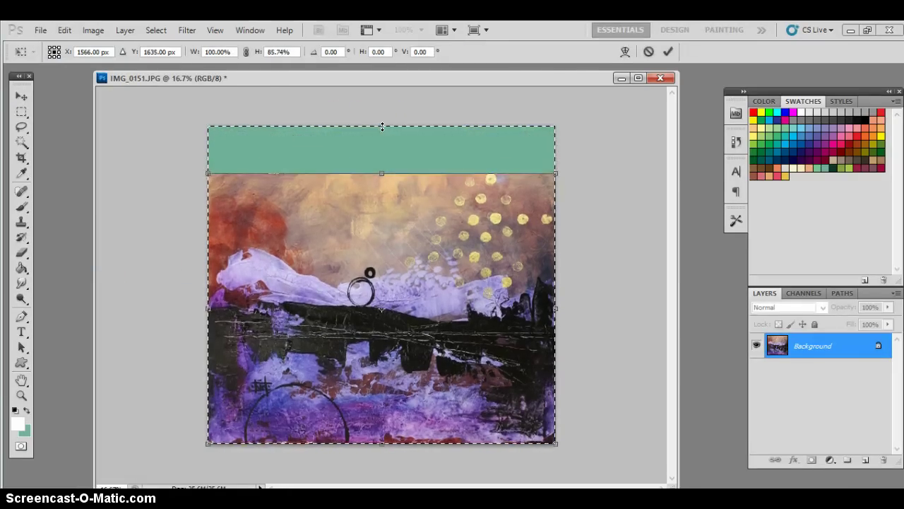
drag(382, 127, 383, 177)
double_click(412, 268)
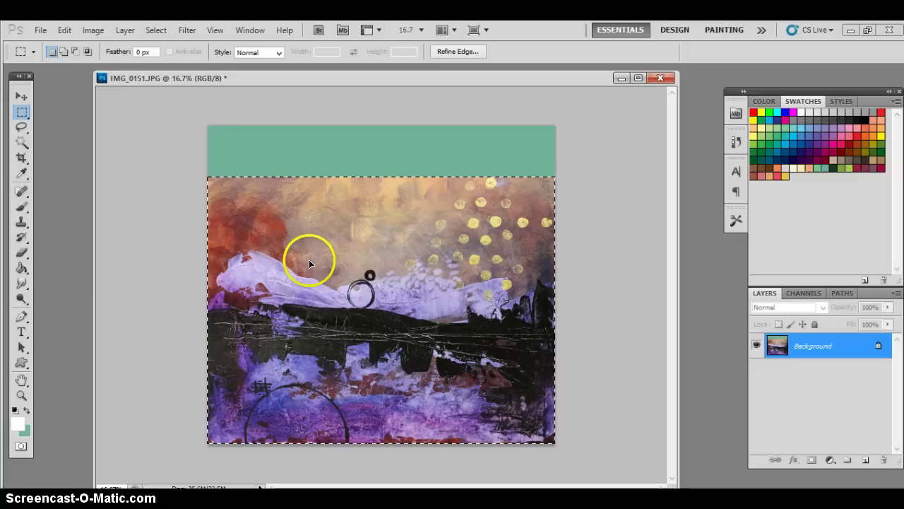
Crop the image to the painting with Image > Crop, then deselect.
click(93, 29)
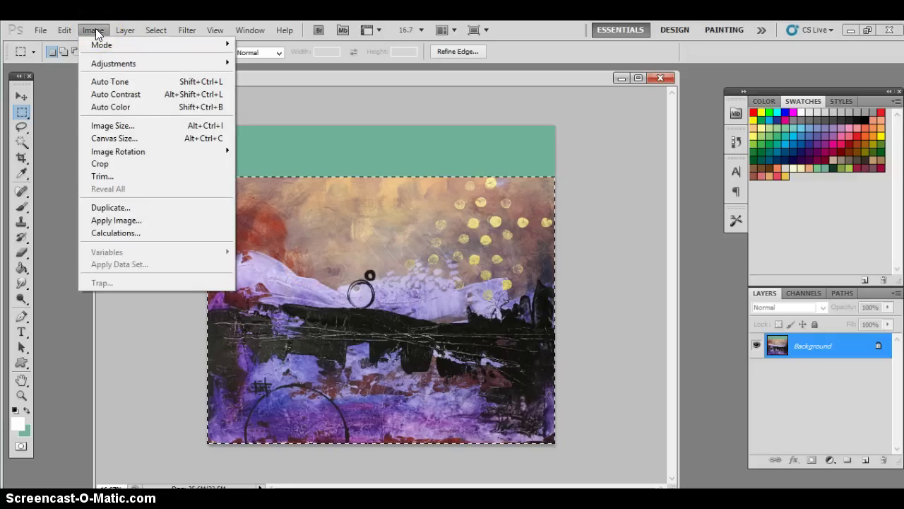
click(99, 163)
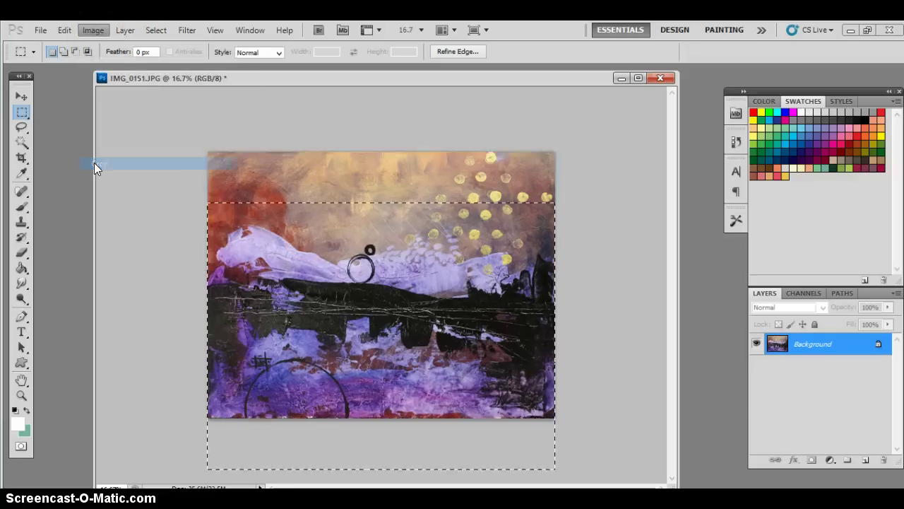
click(168, 190)
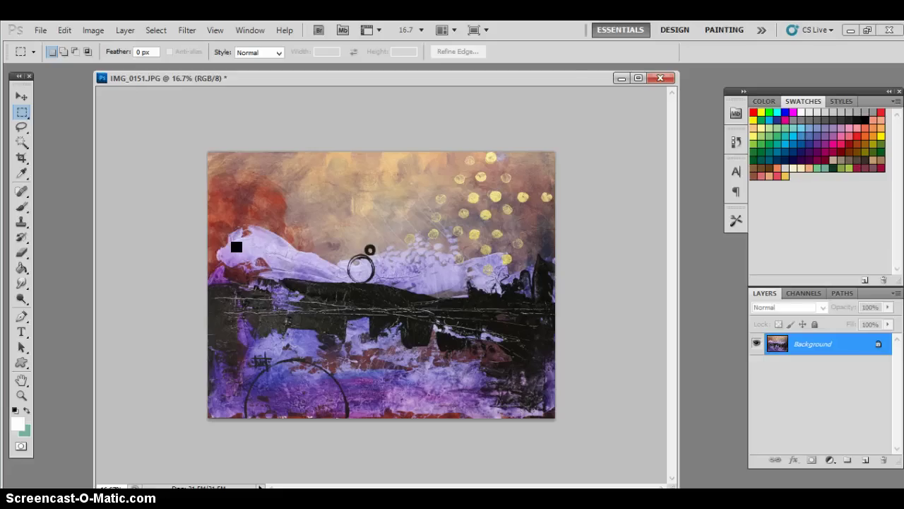
Apply a Levels adjustment with the black input raised to 19.
click(70, 30)
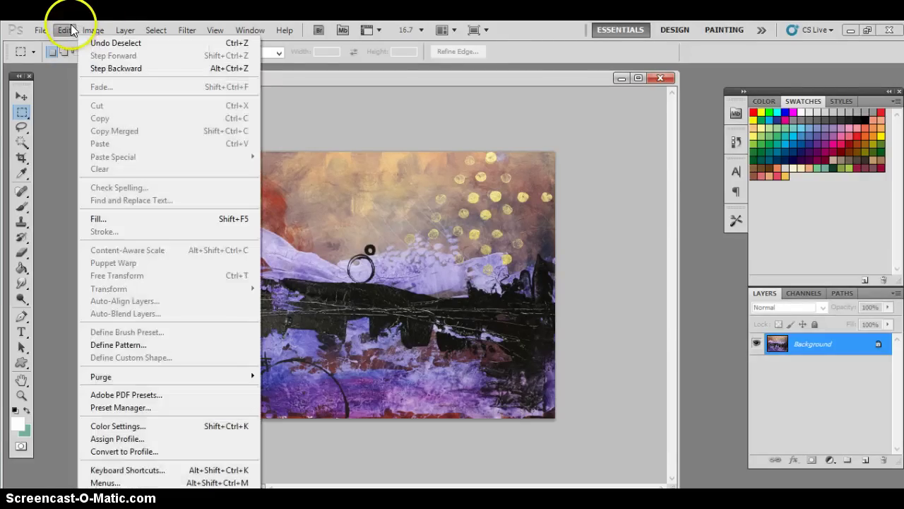
mouse_move(91, 29)
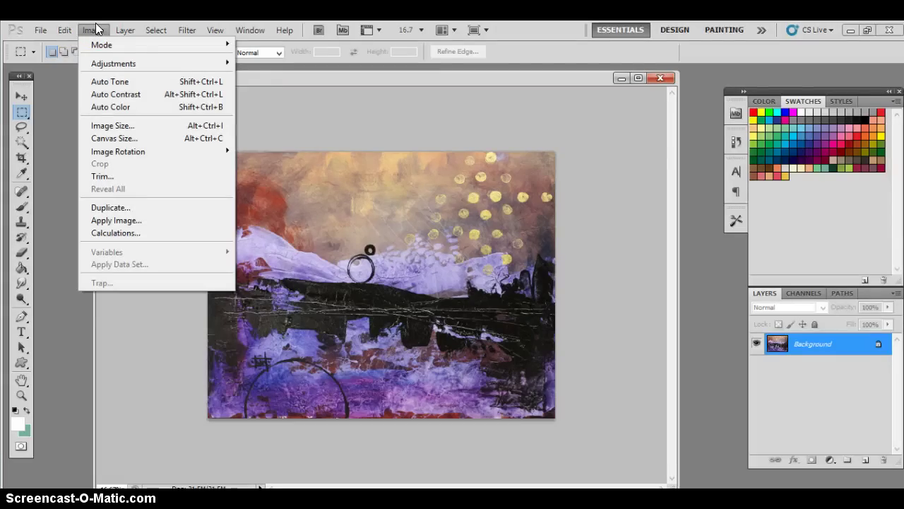
mouse_move(128, 64)
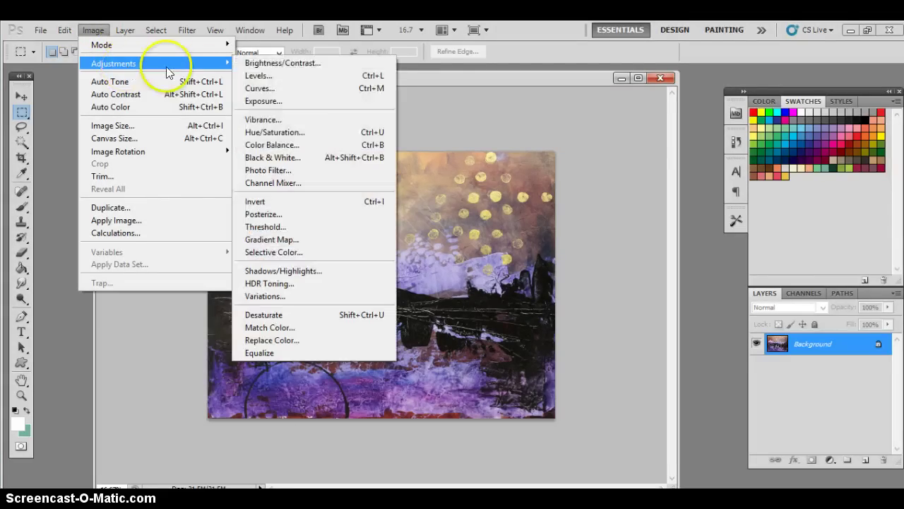
click(283, 80)
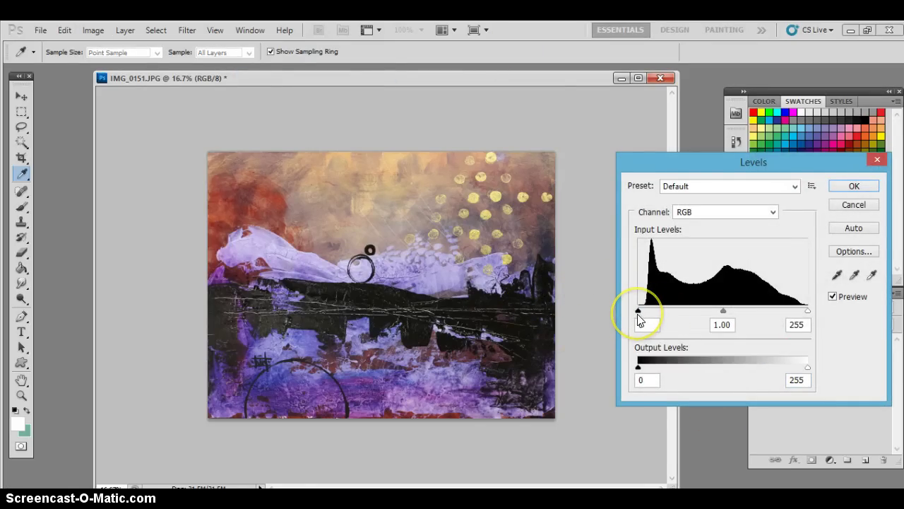
drag(638, 315, 651, 316)
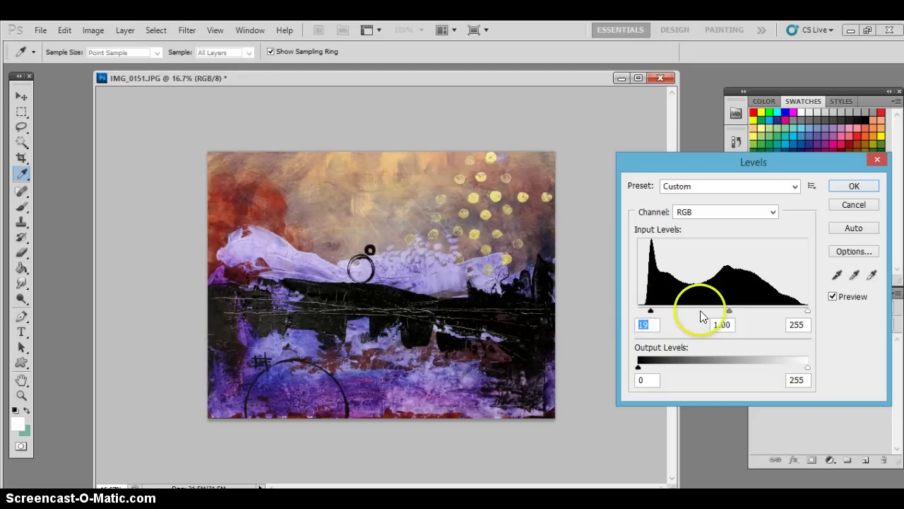
key(Tab)
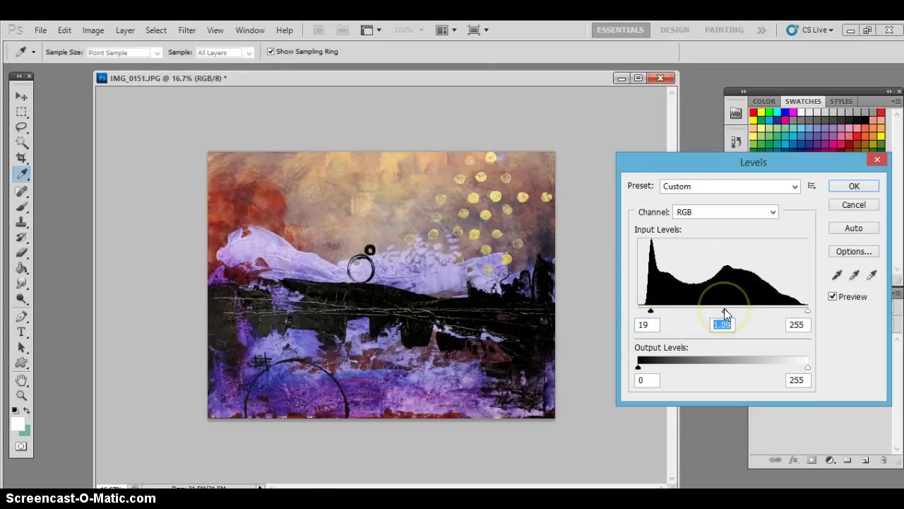
key(Return)
key(m)
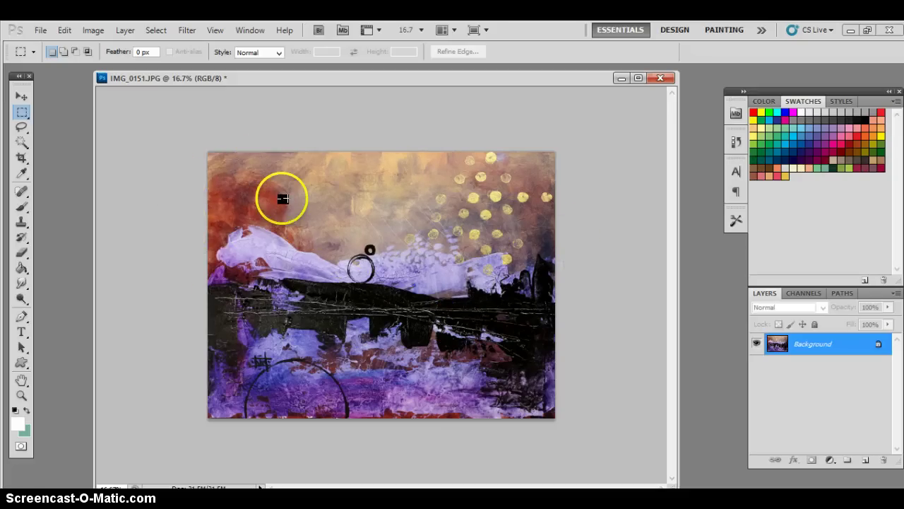
Apply a Hue/Saturation adjustment with Saturation set to +28.
click(93, 30)
mouse_move(112, 64)
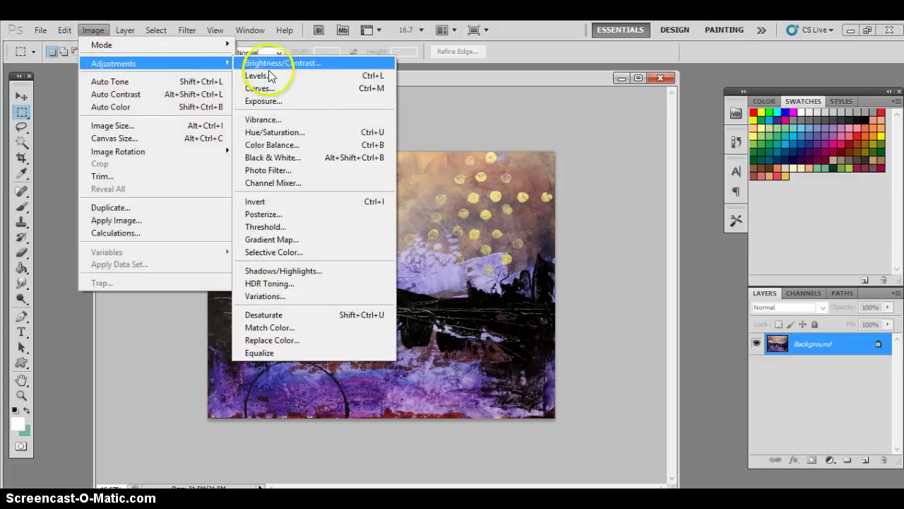
click(293, 132)
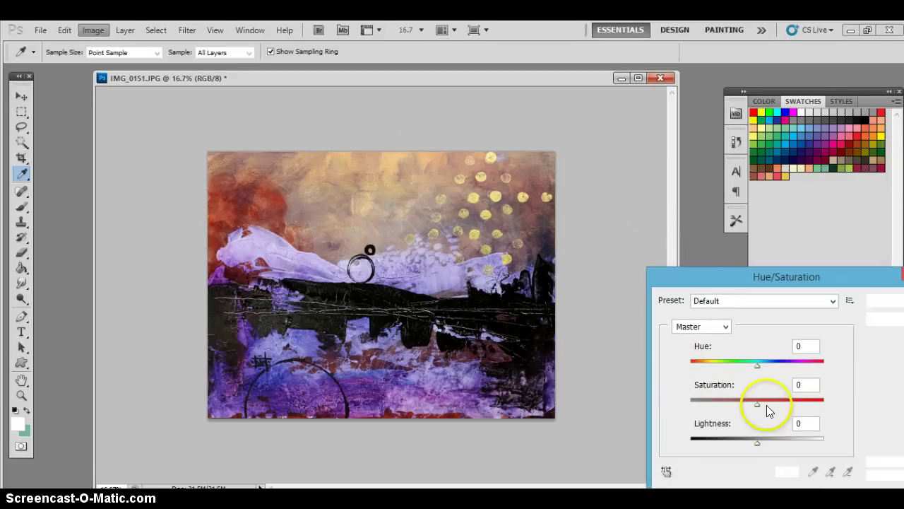
click(764, 402)
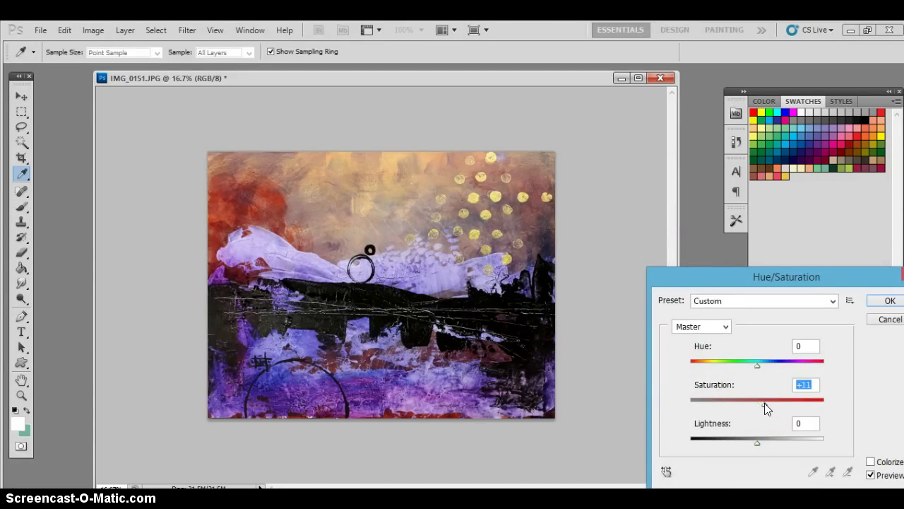
key(Up)
key(Up)
key(Up)
key(Up)
key(Up)
key(Up)
key(Up)
key(Up)
key(Up)
key(Up)
key(Up)
key(Up)
key(Up)
key(Up)
key(Up)
key(Up)
key(Down)
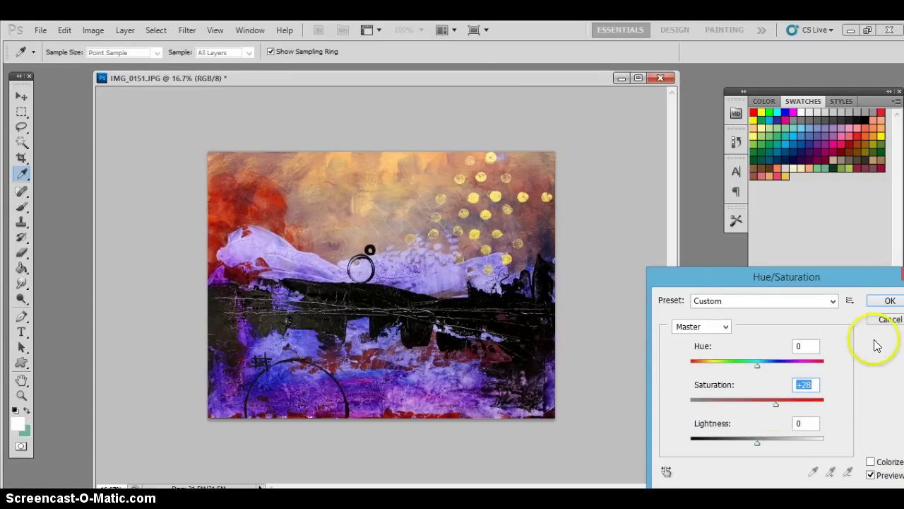
click(886, 300)
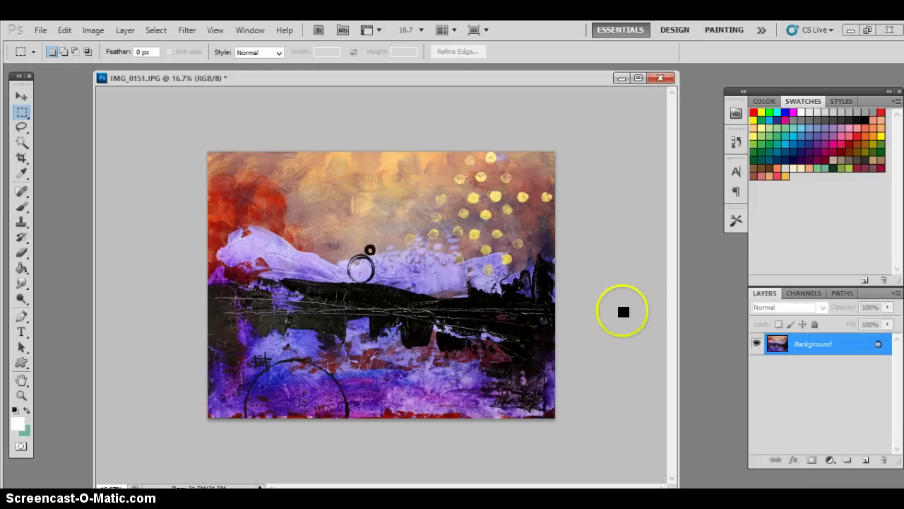